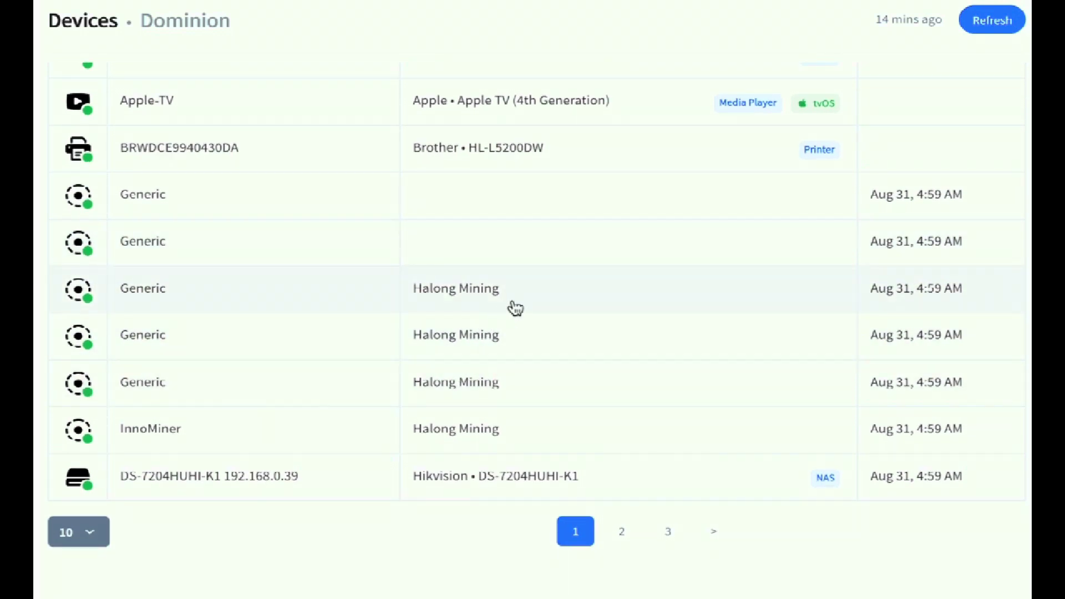
scroll(434, 373, "down", 1)
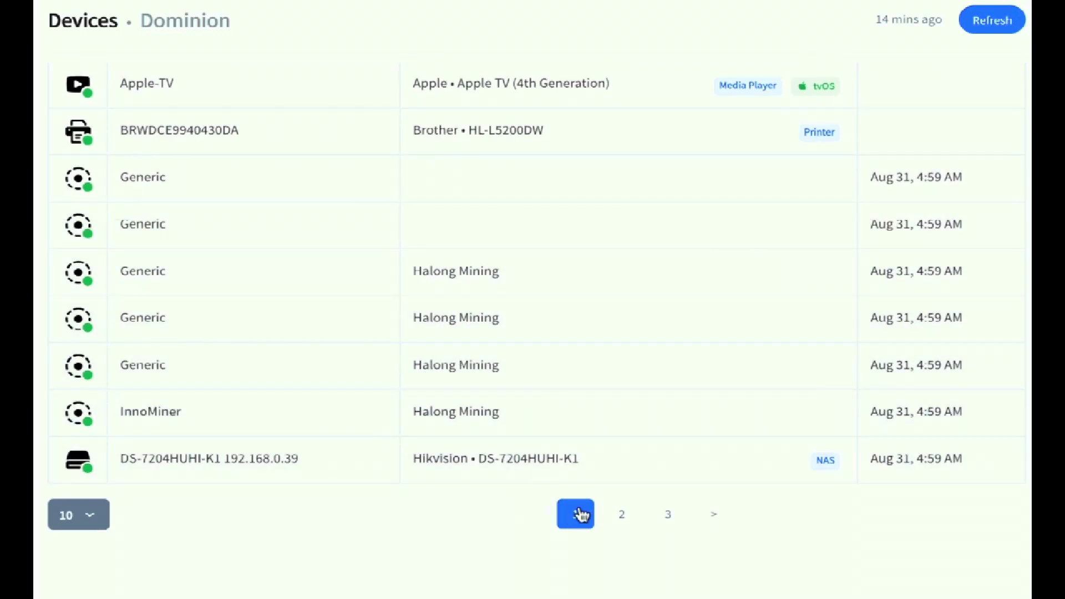
In Fing, go to the third device page, open the iPollo miner, and select its IP 192.168.0.107
left_click(623, 515)
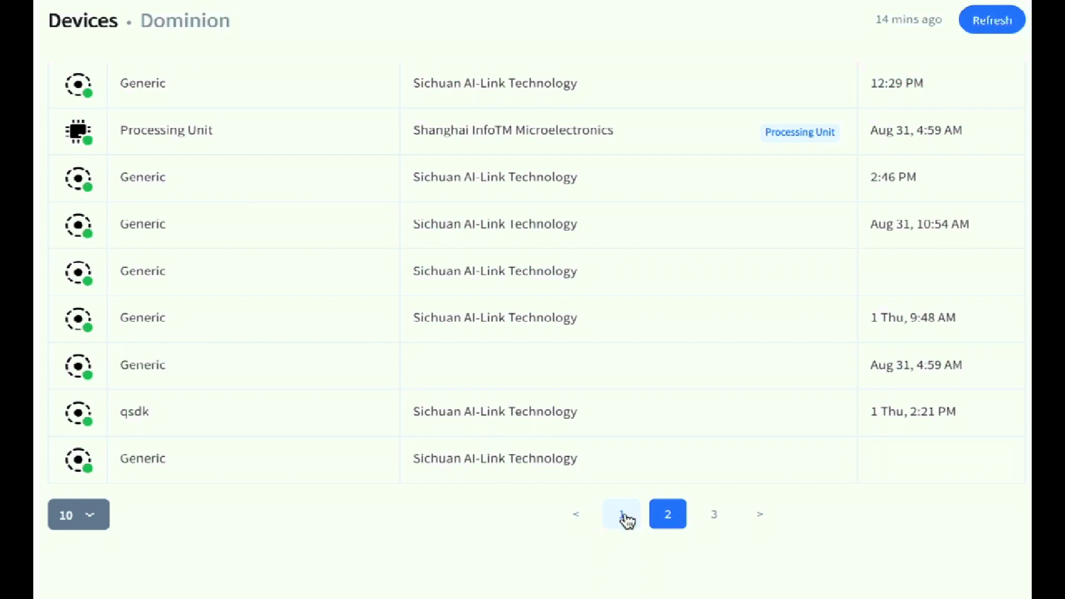
left_click(714, 516)
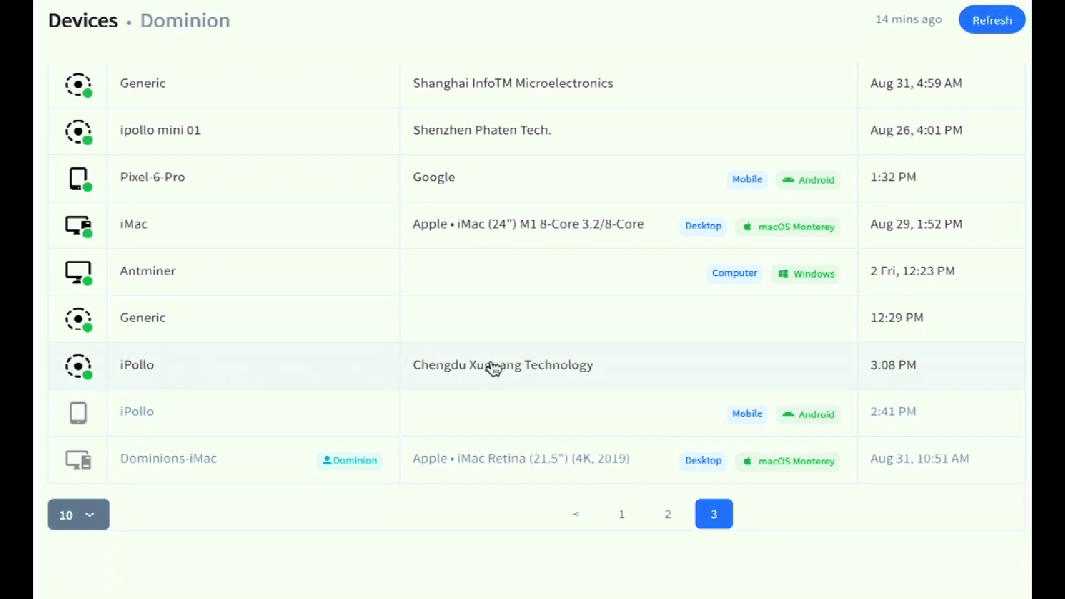
left_click(143, 369)
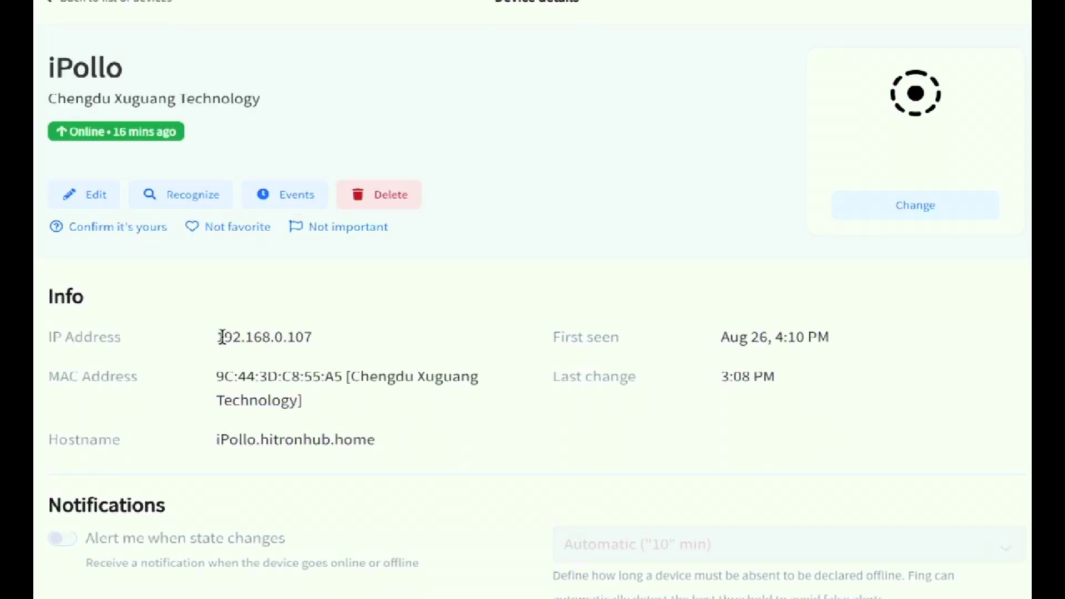
left_click_drag(221, 338, 320, 338)
key("ctrl+c")
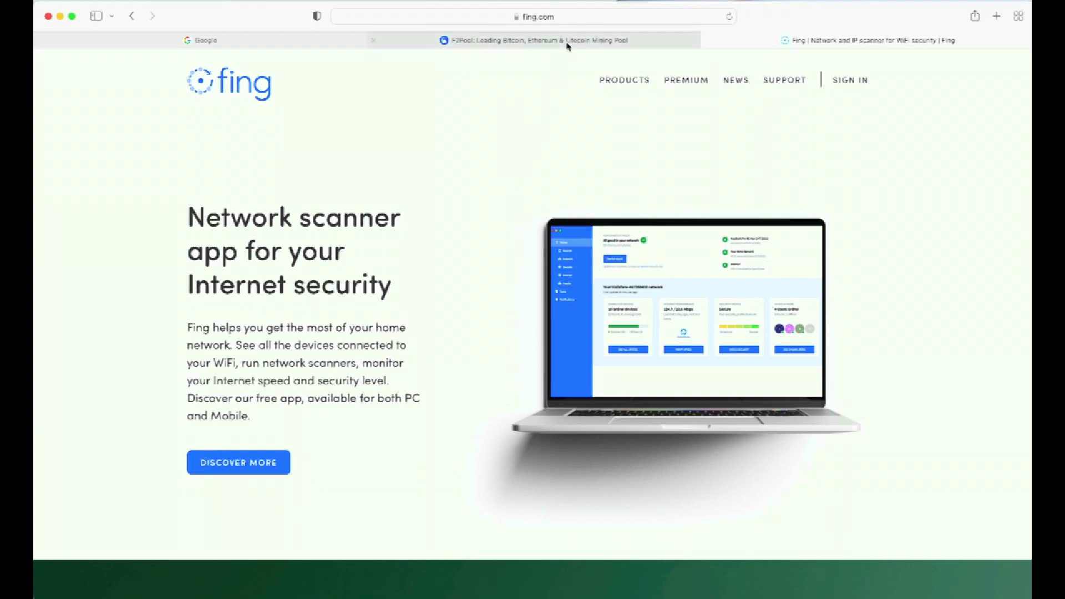
Paste 192.168.0.107 into Safari's address bar and load the miner's login page
left_click(540, 16)
right_click(539, 16)
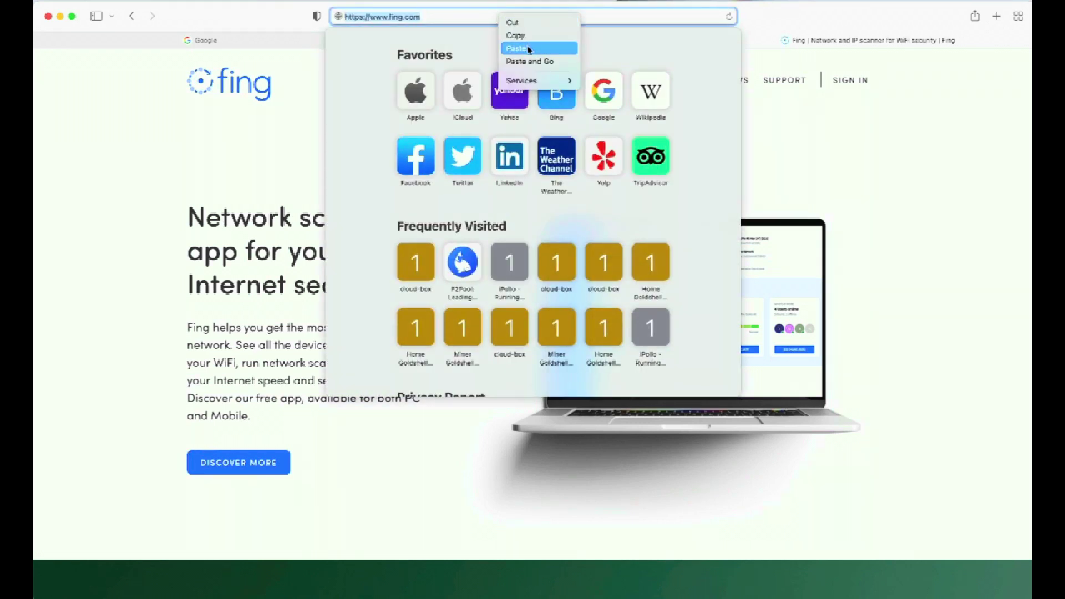
left_click(513, 48)
key("Return")
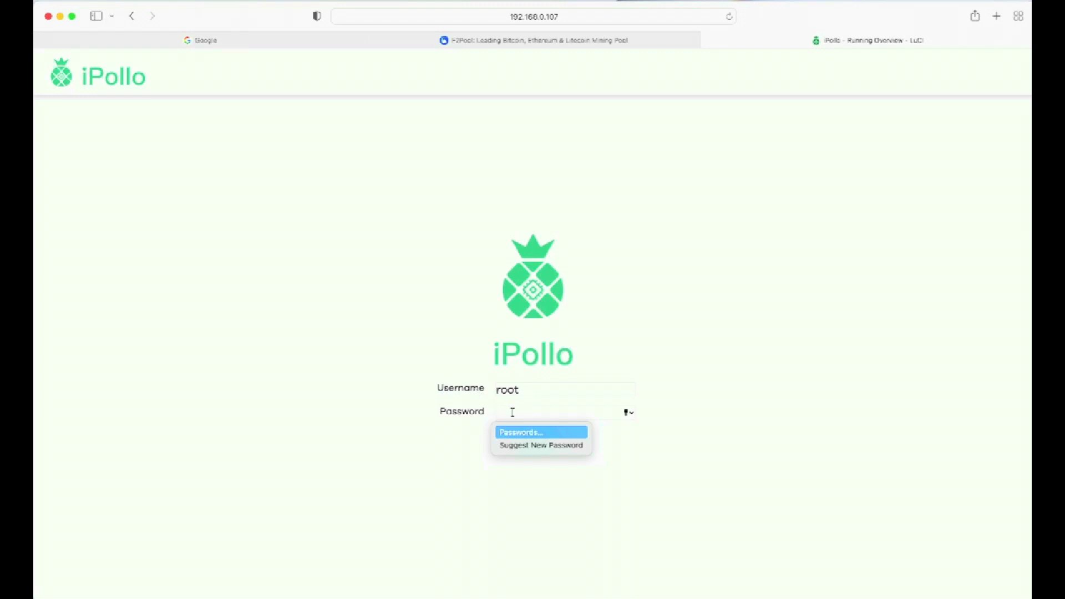
Log in as root with the miner password and decline saving it
type("•")
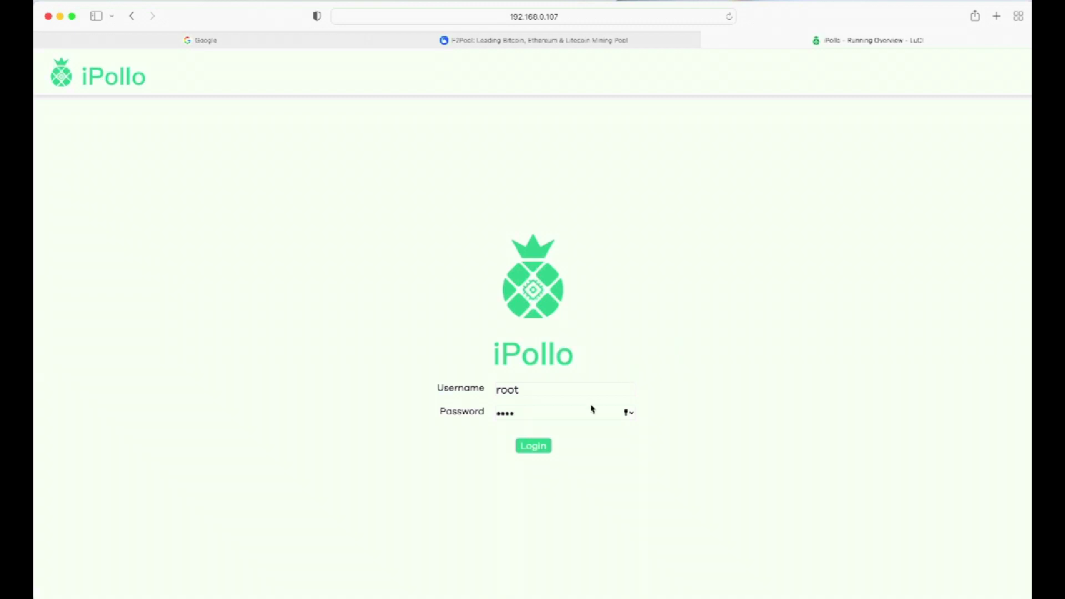
left_click(534, 446)
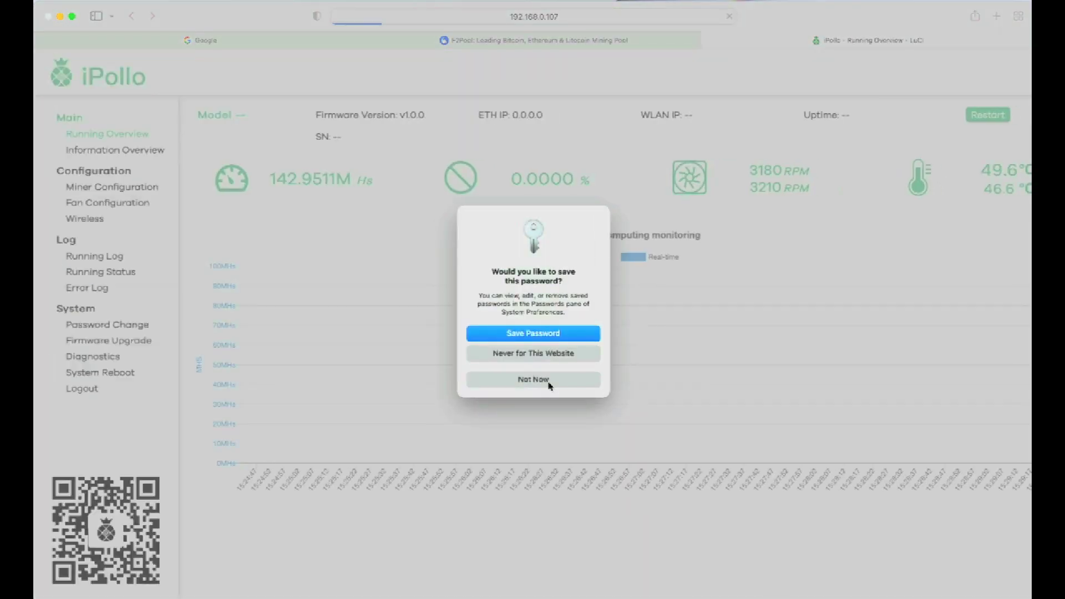
left_click(549, 383)
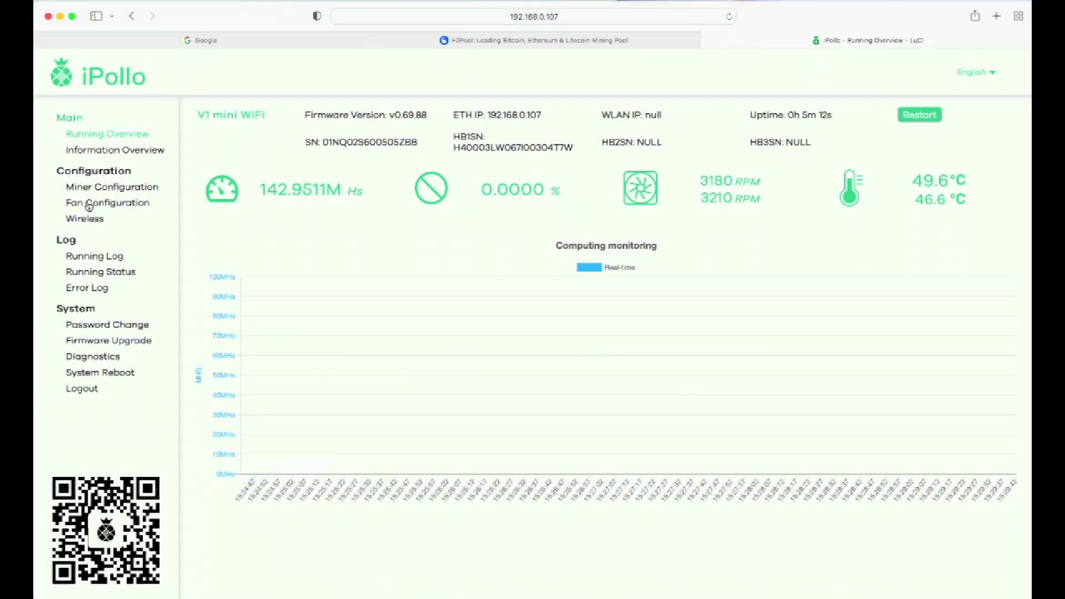
In Miner Configuration, delete the Url and Worker entries for Pool 1, Pool 2 and Pool 3
left_click(111, 190)
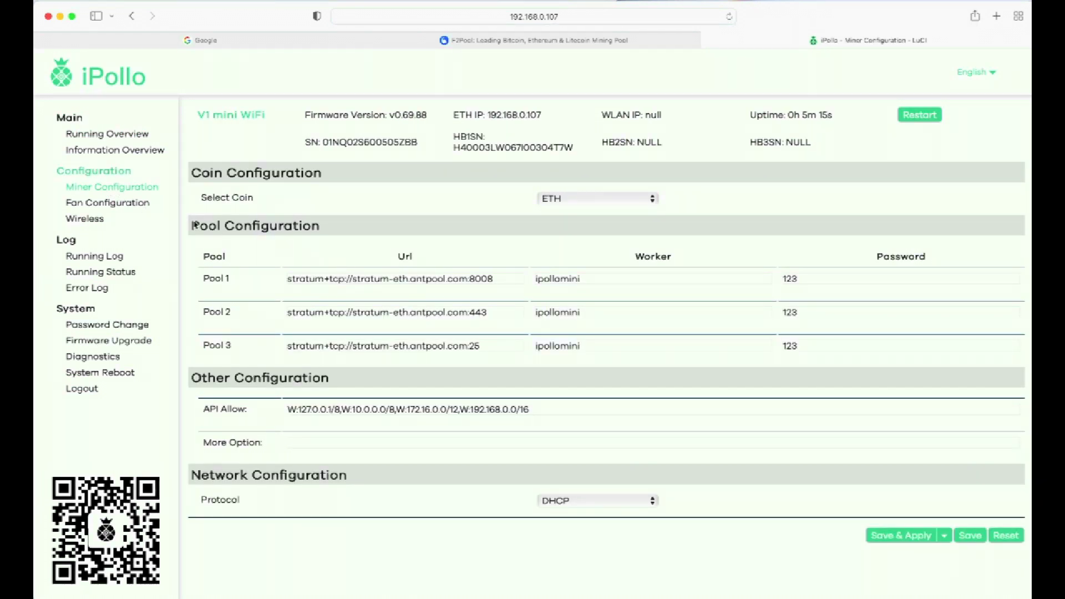
double_click(589, 279)
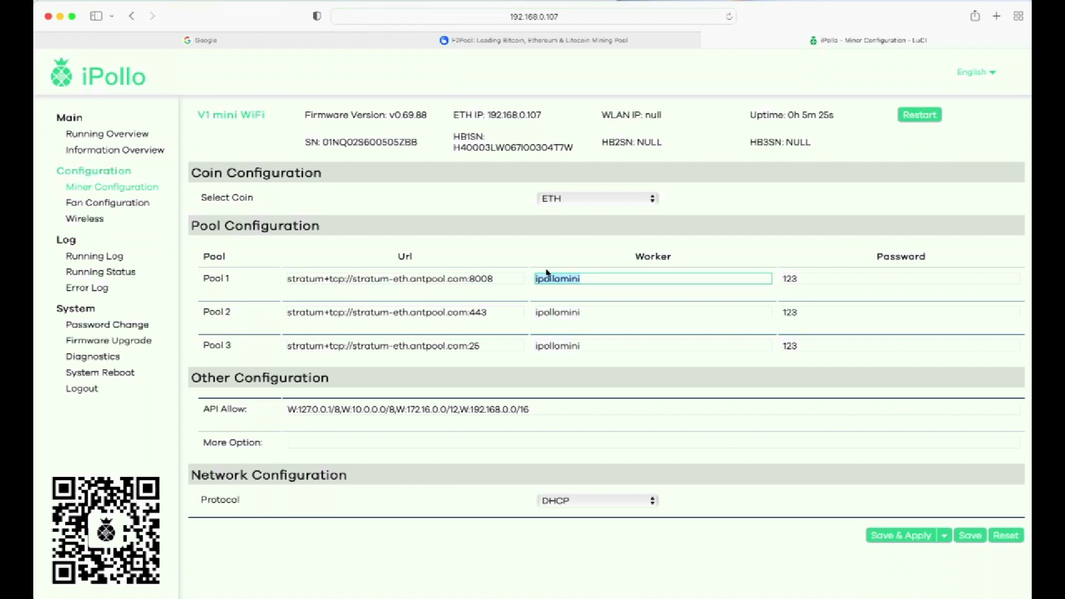
key("BackSpace")
left_click_drag(495, 278, 218, 267)
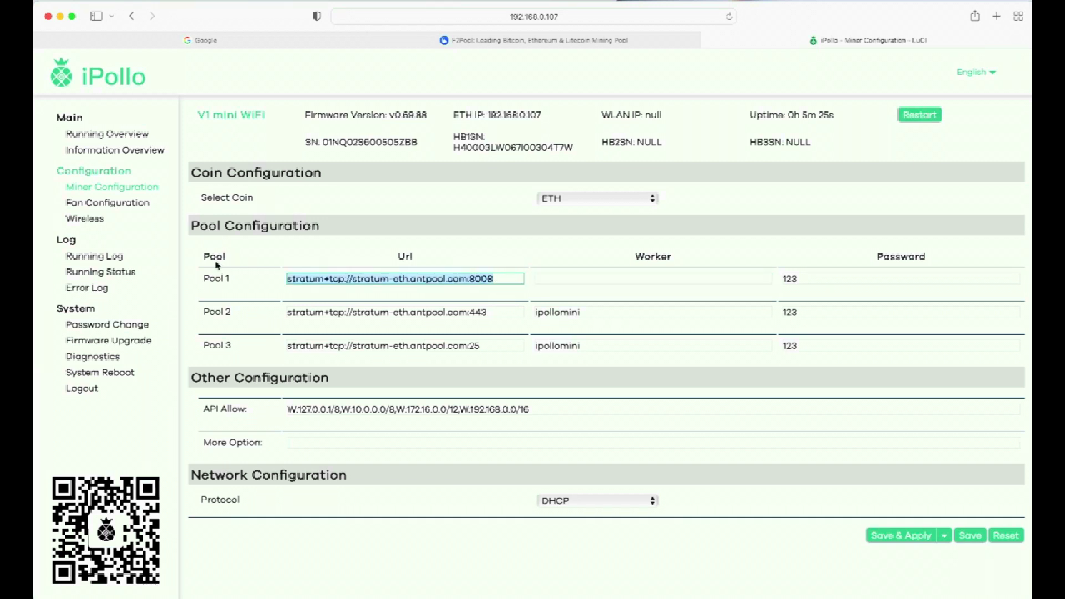
key("BackSpace")
left_click_drag(490, 313, 258, 300)
key("BackSpace")
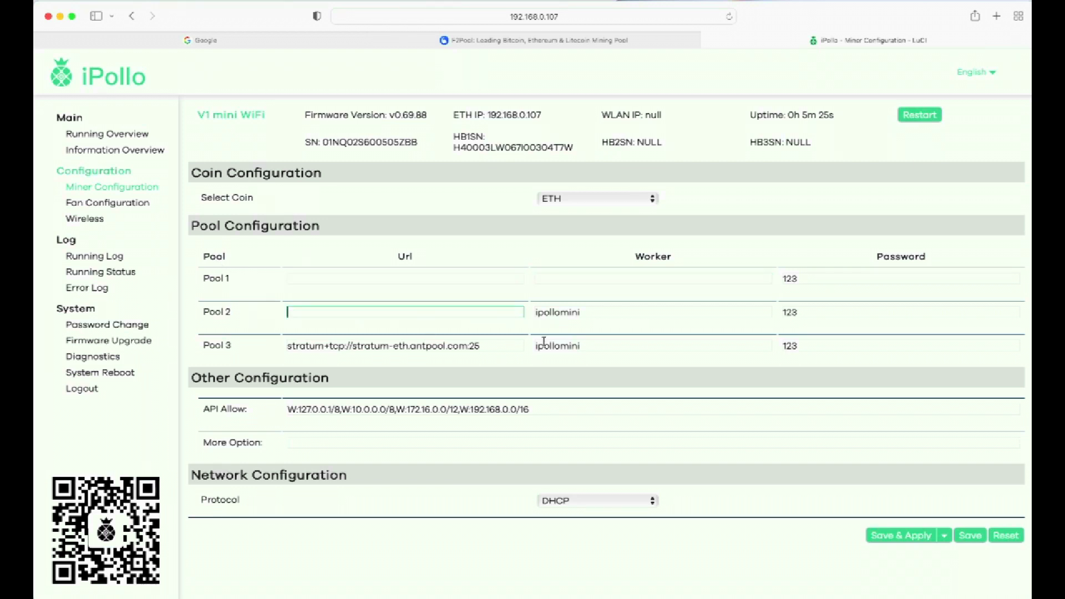
left_click_drag(599, 316, 533, 314)
key("BackSpace")
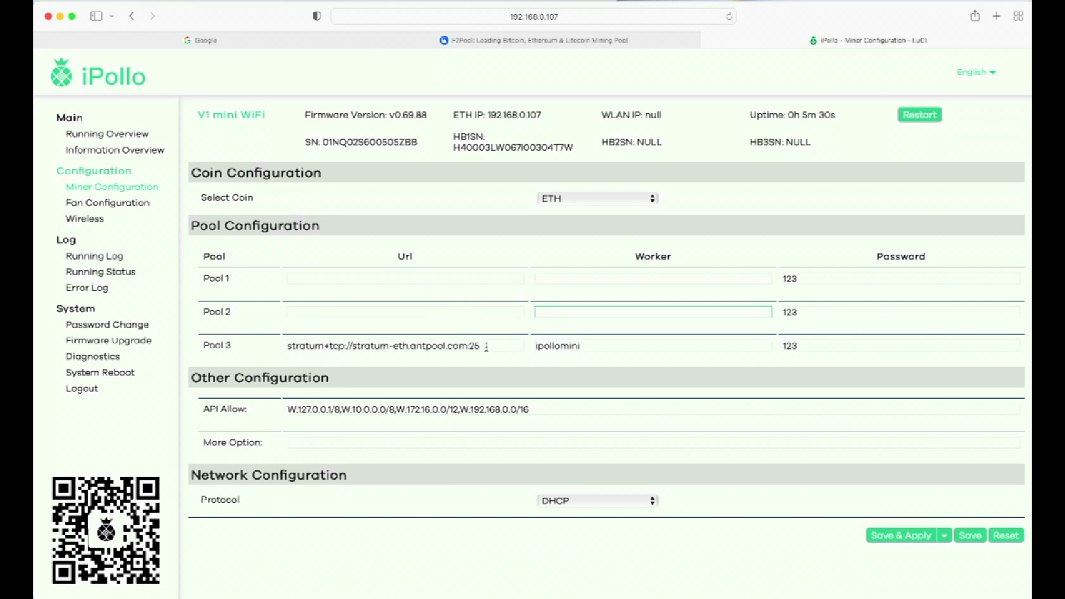
left_click_drag(487, 346, 271, 332)
key("BackSpace")
left_click_drag(599, 342, 534, 344)
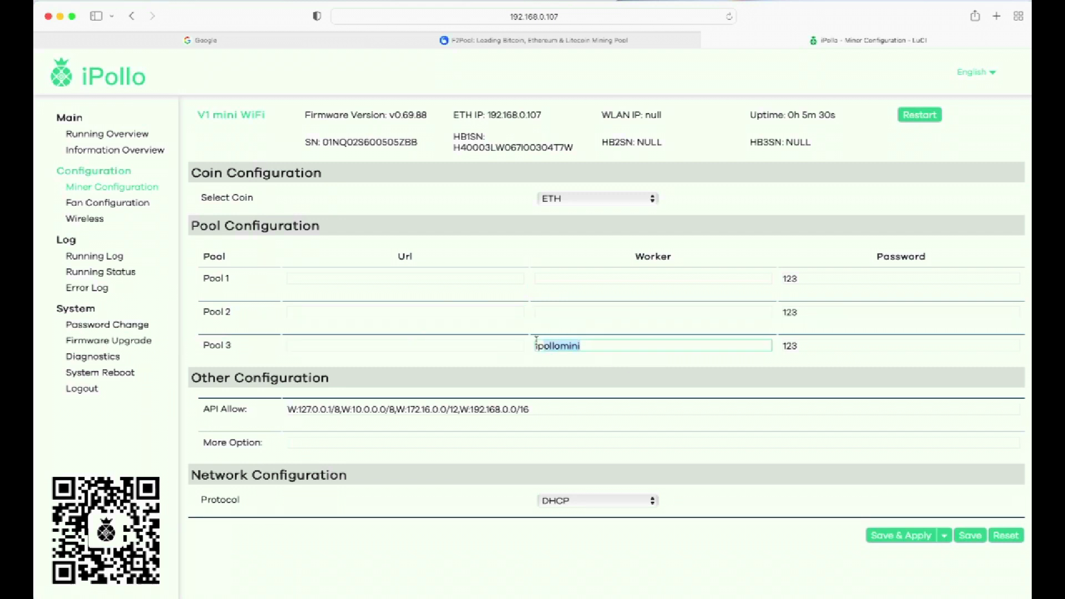
key("BackSpace")
Delete the '123' password entries from the pool Password fields
left_click(348, 312)
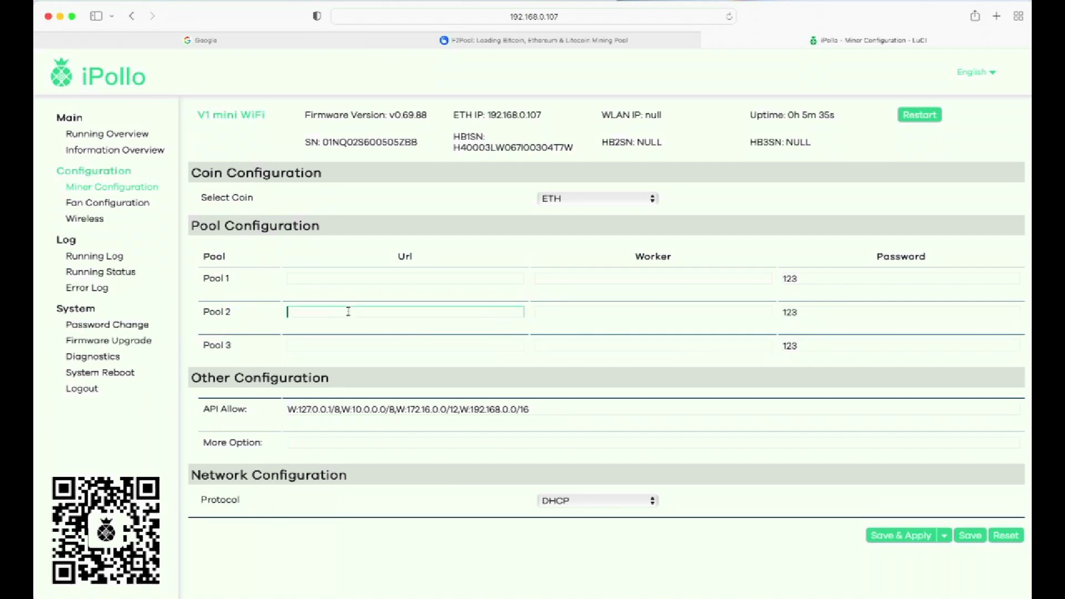
left_click_drag(820, 278, 743, 310)
key("BackSpace")
key("BackSpace")
left_click_drag(809, 348, 780, 347)
key("BackSpace")
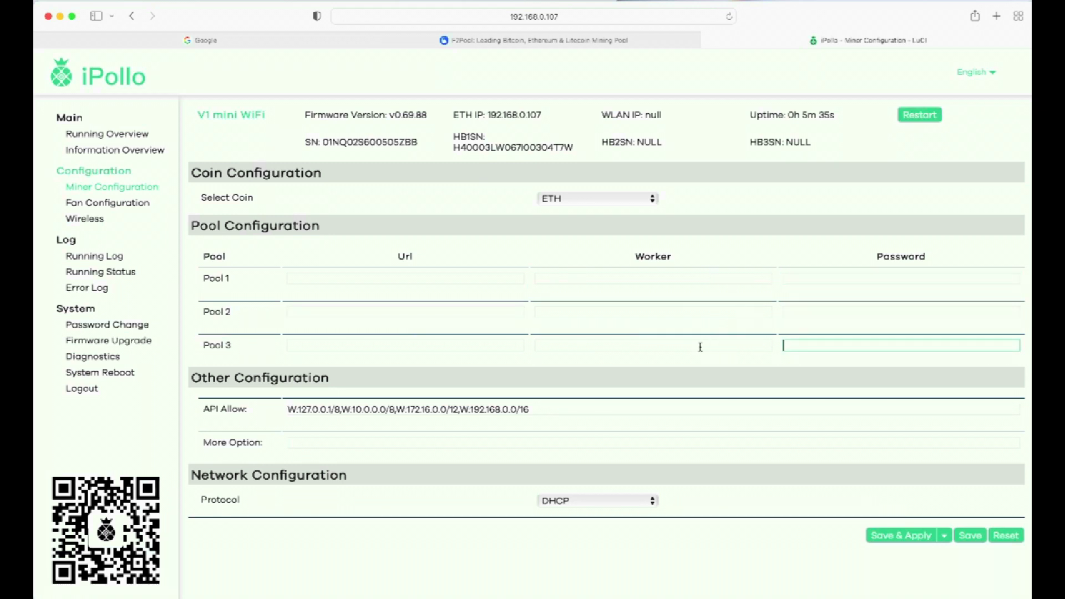
left_click(699, 346)
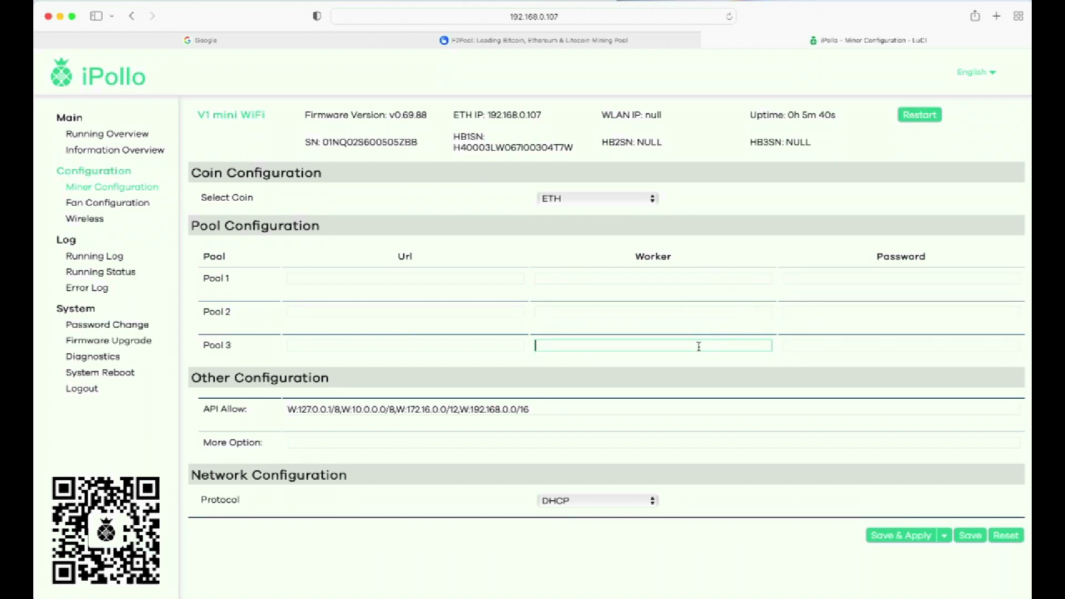
left_click(335, 278)
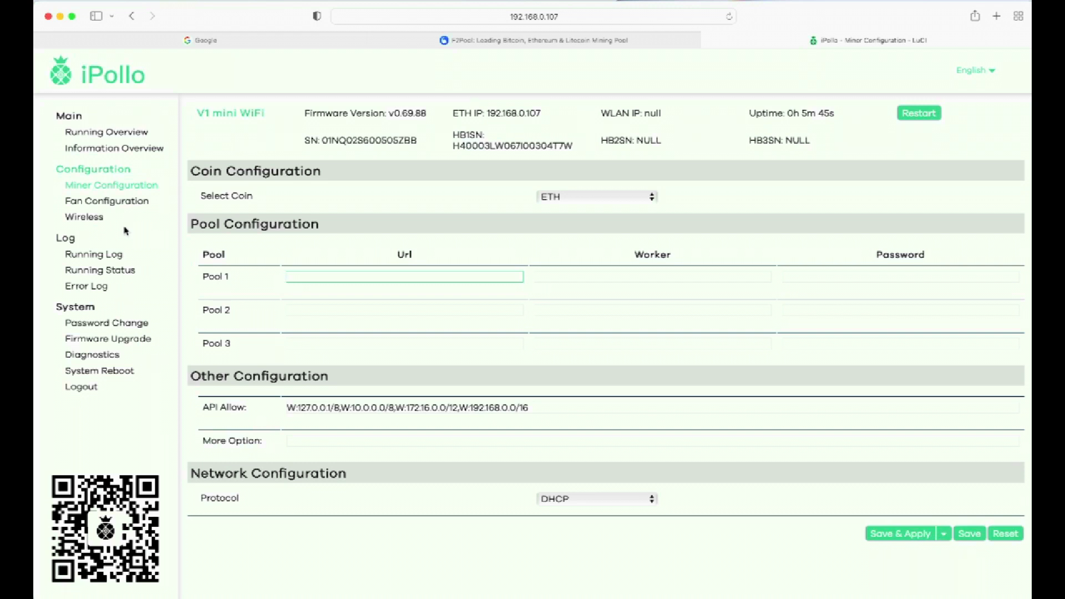
Remove the iPollo-55A5 access point and iPollo client networks, then scan for nearby Wi-Fi
left_click(98, 218)
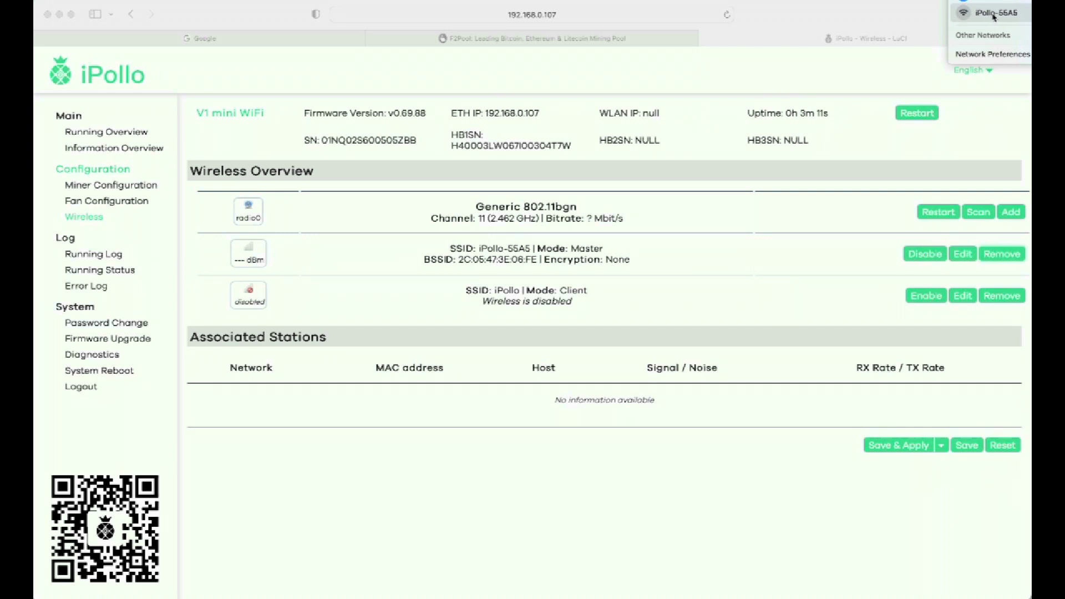
left_click(771, 213)
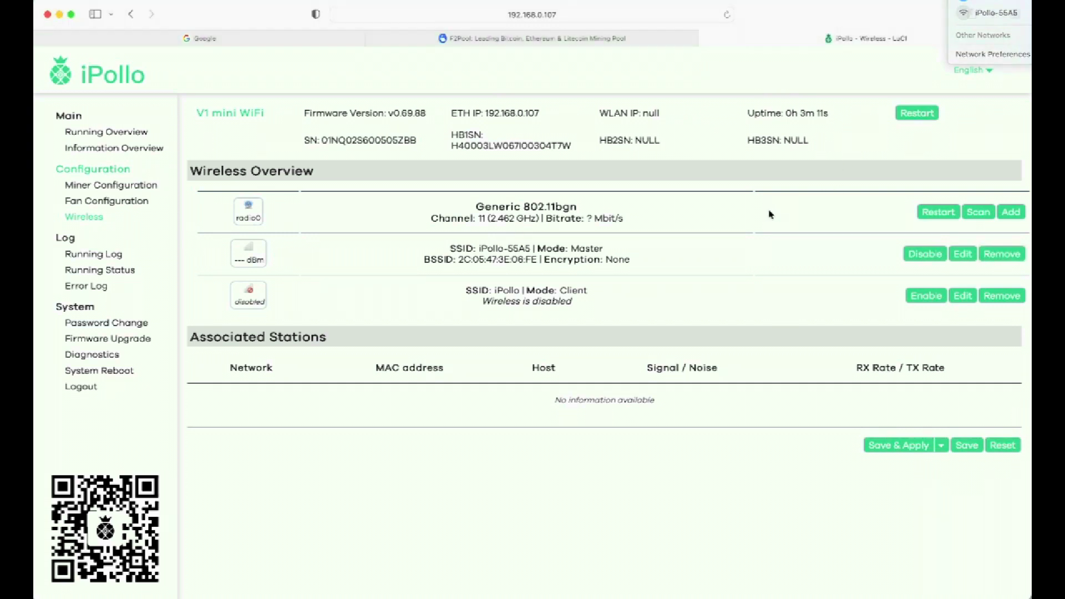
left_click(999, 255)
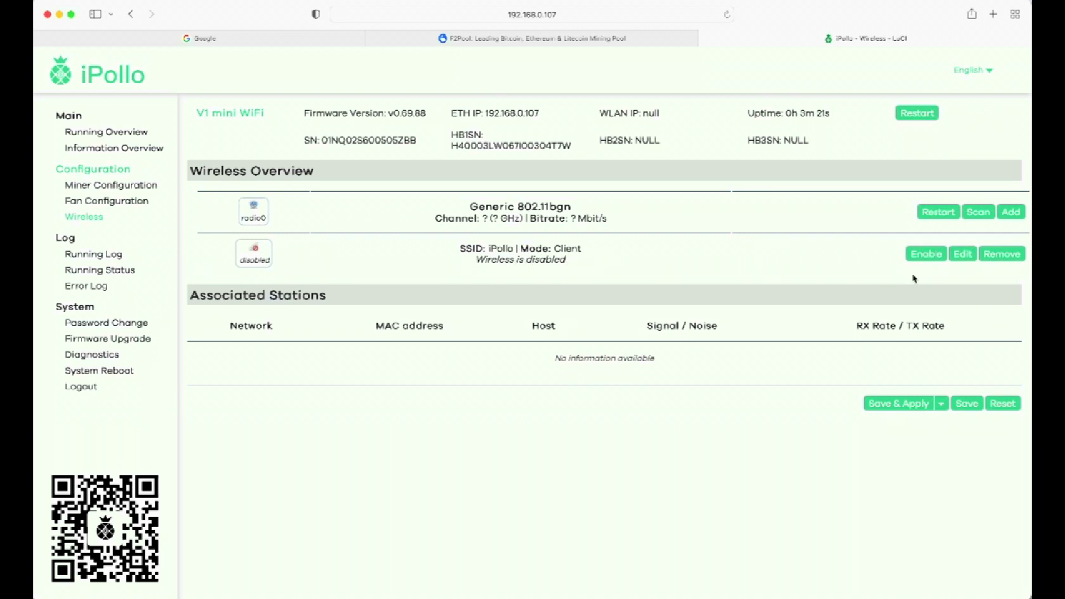
left_click(999, 259)
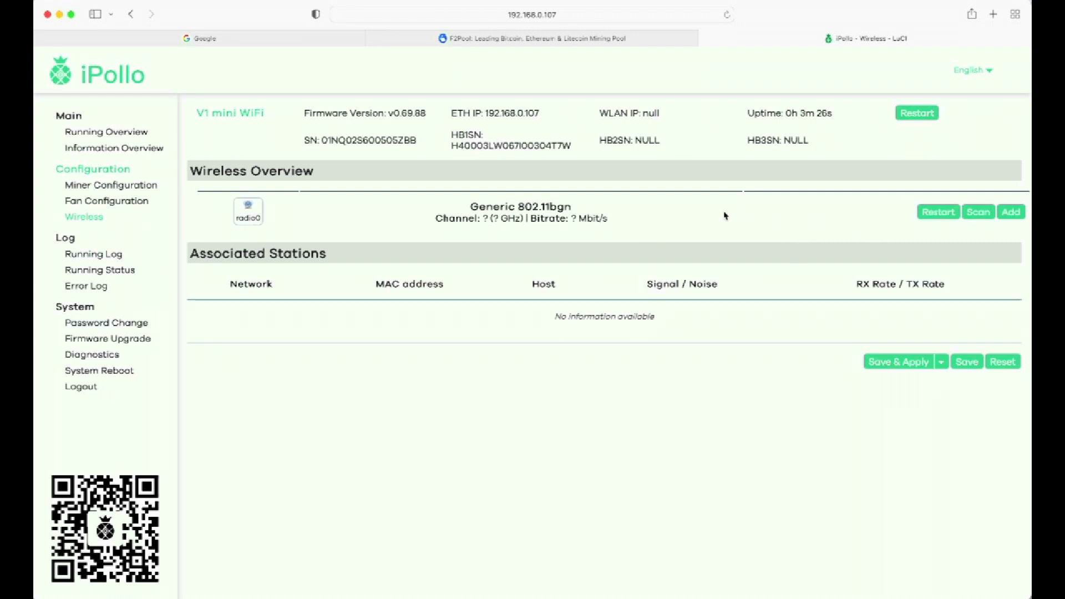
left_click(980, 214)
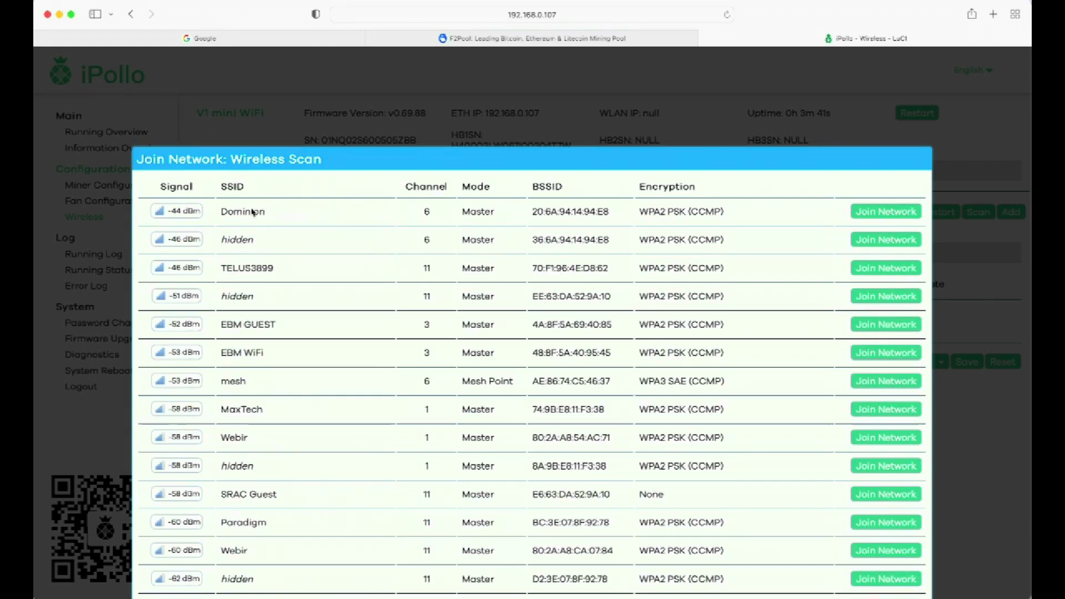
Join Dominion, replacing the existing wireless configuration, and name the network Dominion
left_click(892, 213)
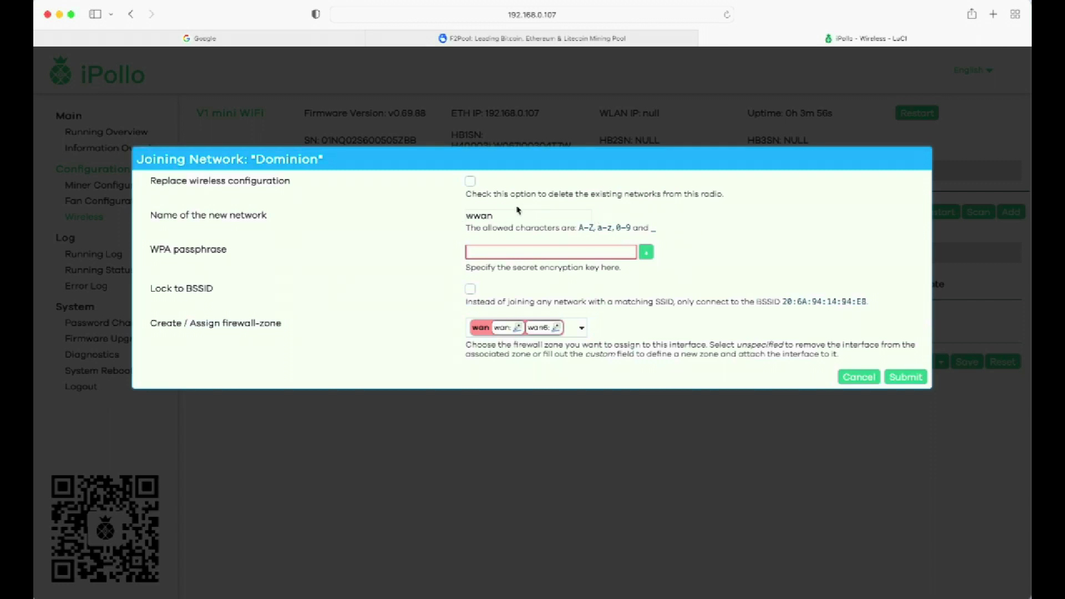
left_click(471, 183)
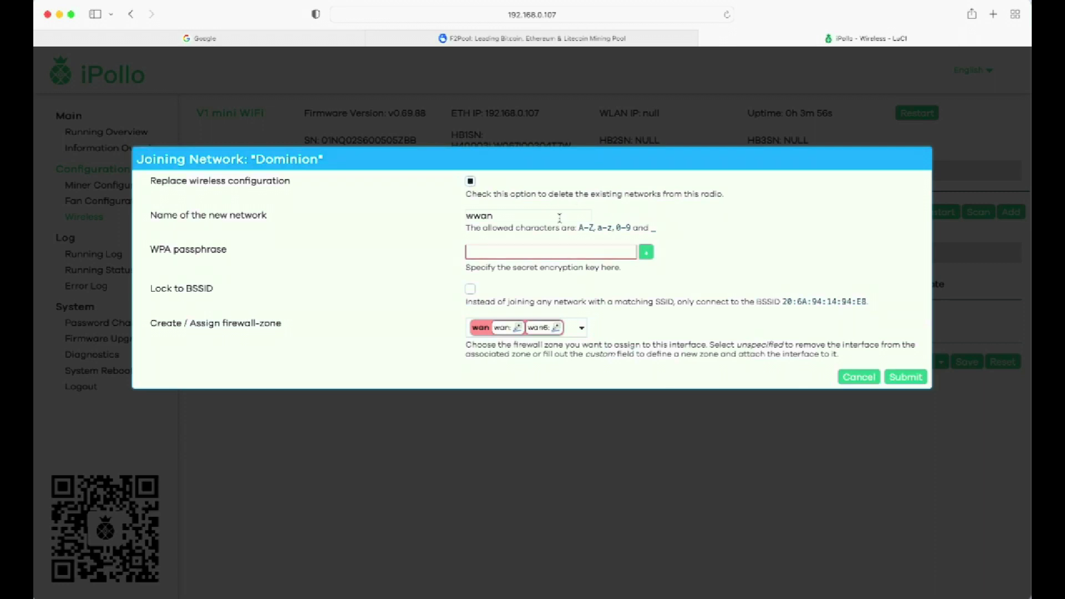
left_click(505, 214)
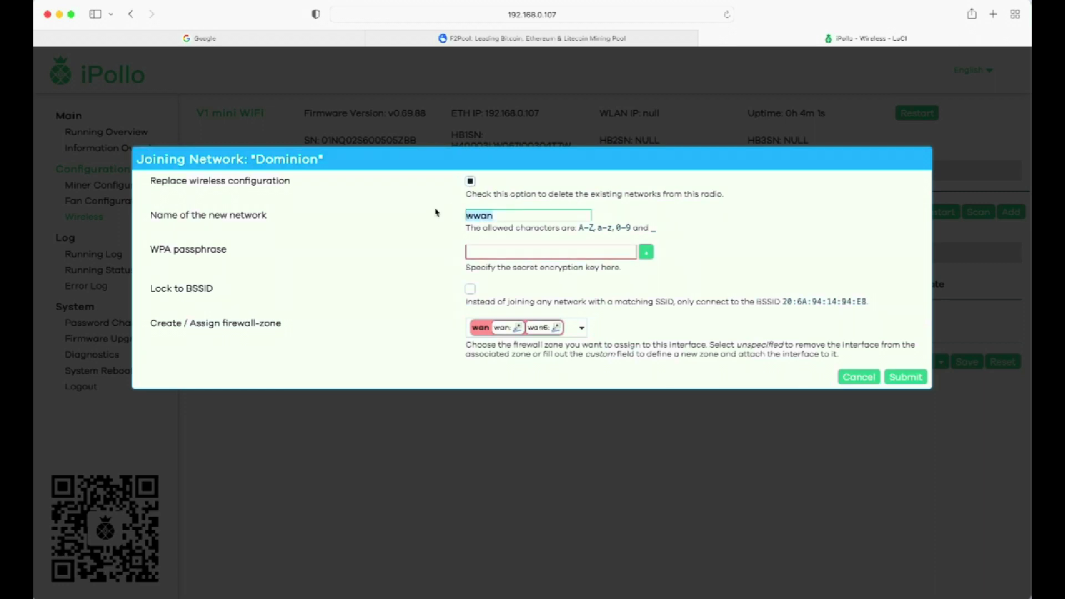
key("BackSpace")
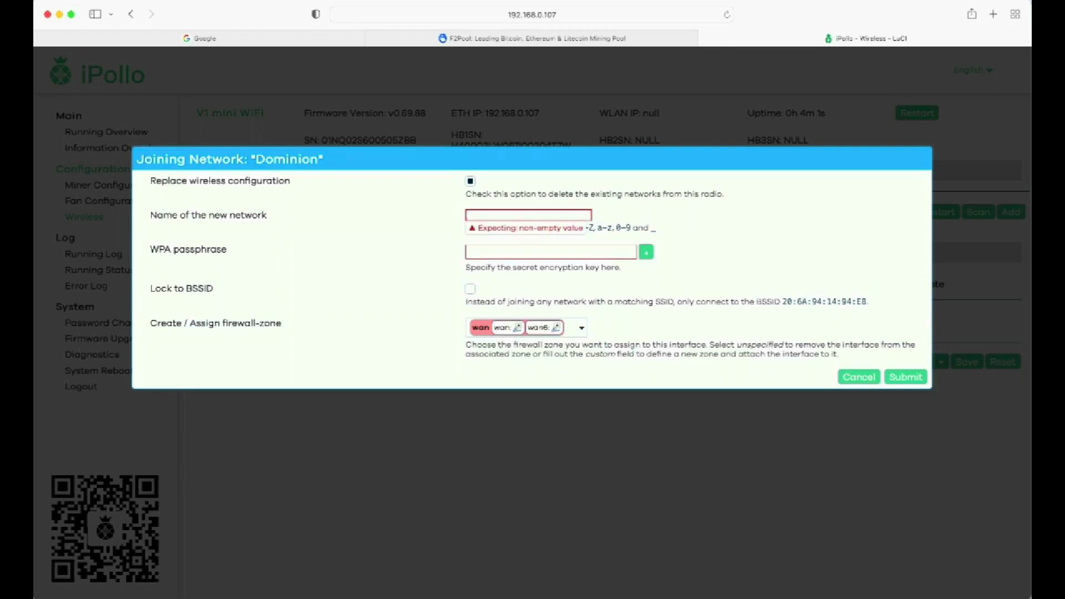
type("Dominio9n")
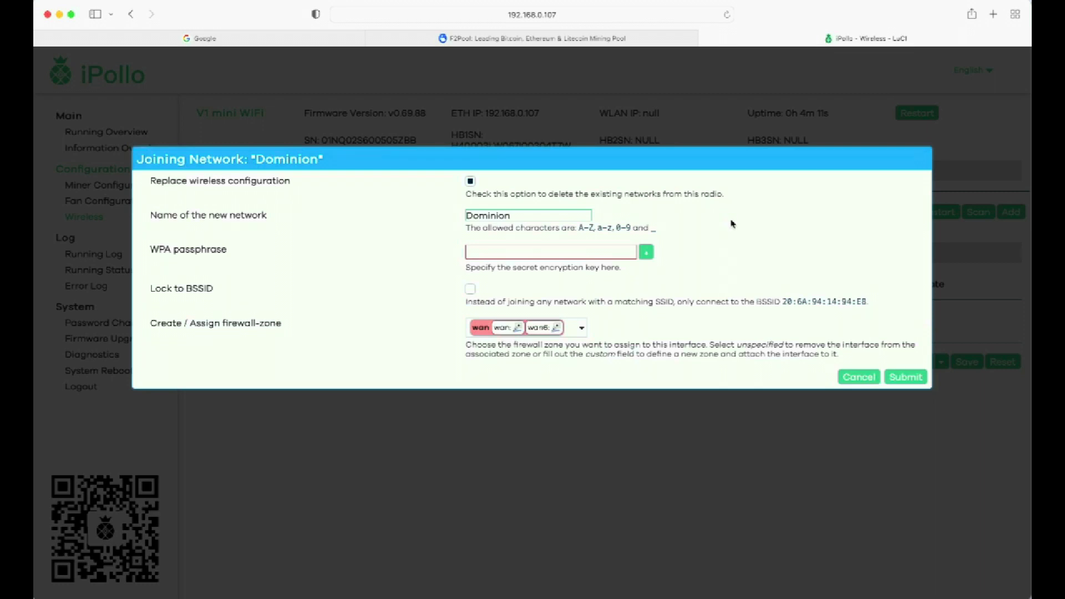
Enter the WPA passphrase, lock to Dominion's BSSID, set firewall zone unspecified, and submit
left_click(533, 250)
type("D")
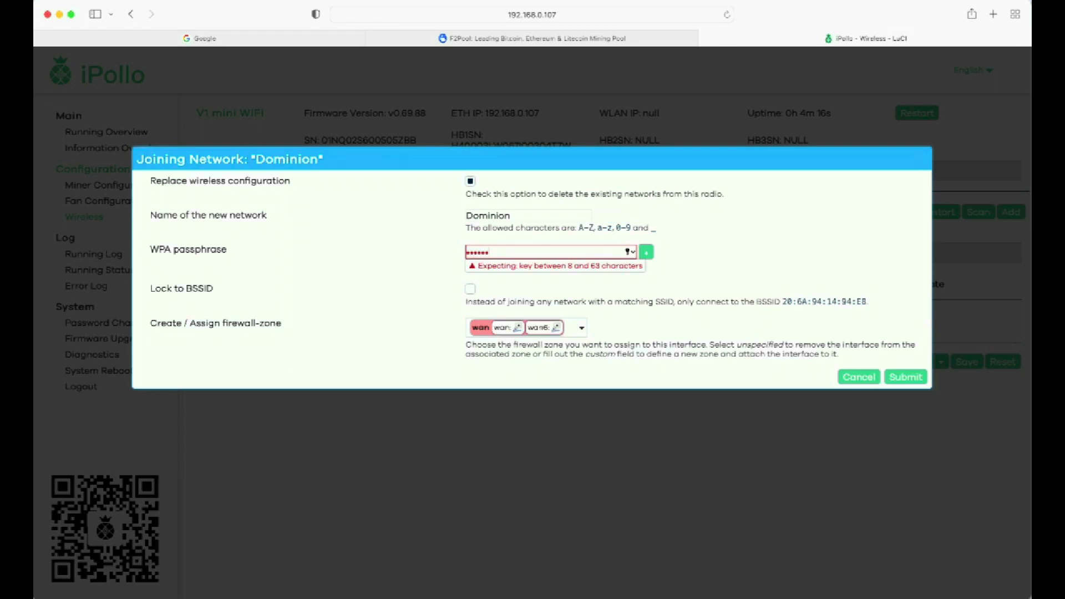
type("•••")
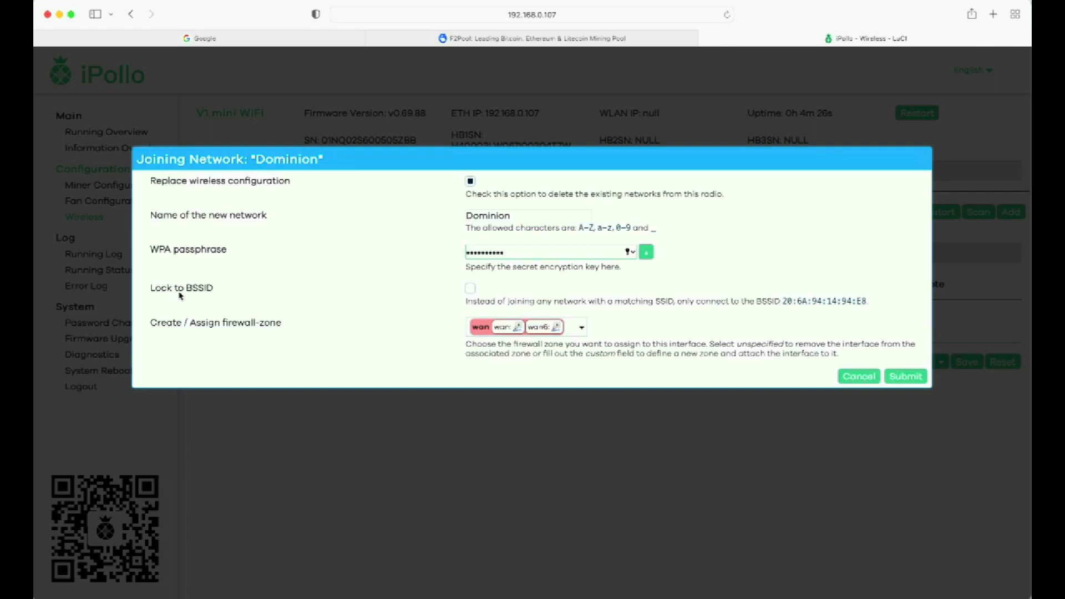
left_click(470, 291)
left_click(577, 331)
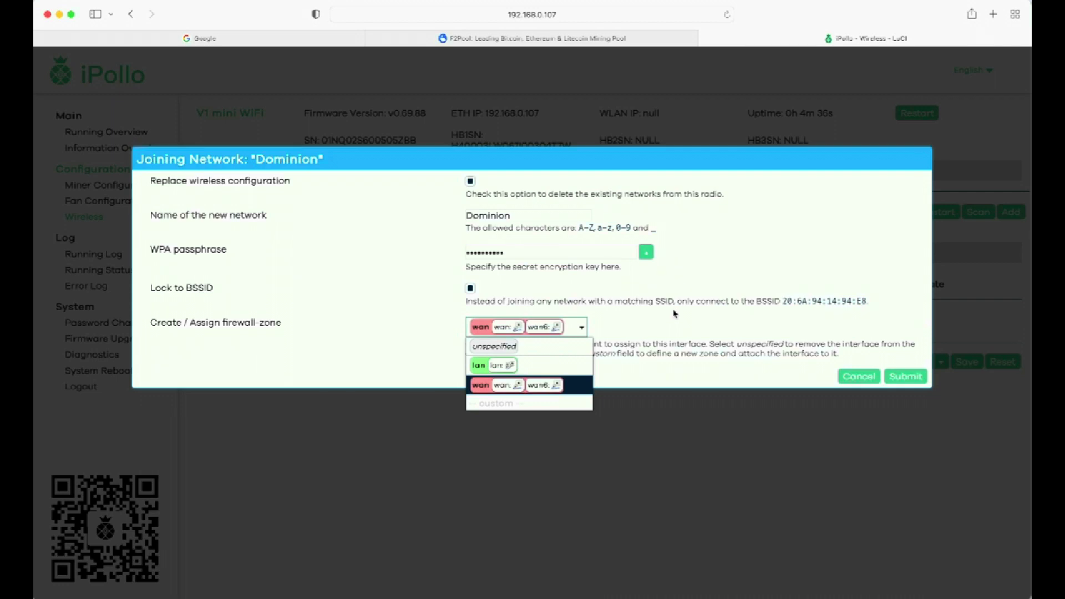
left_click(506, 347)
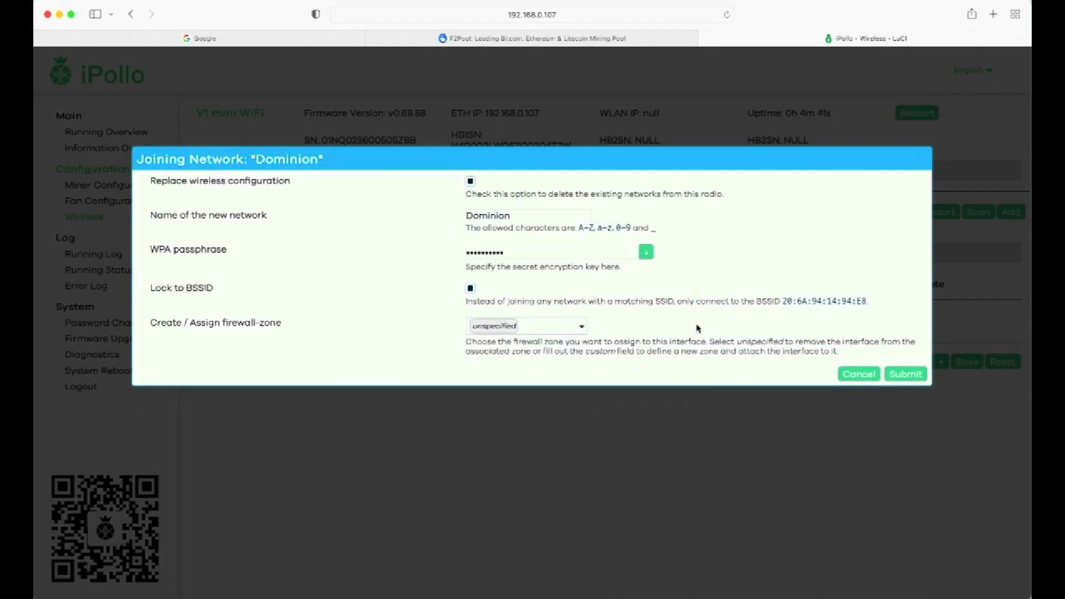
left_click(906, 376)
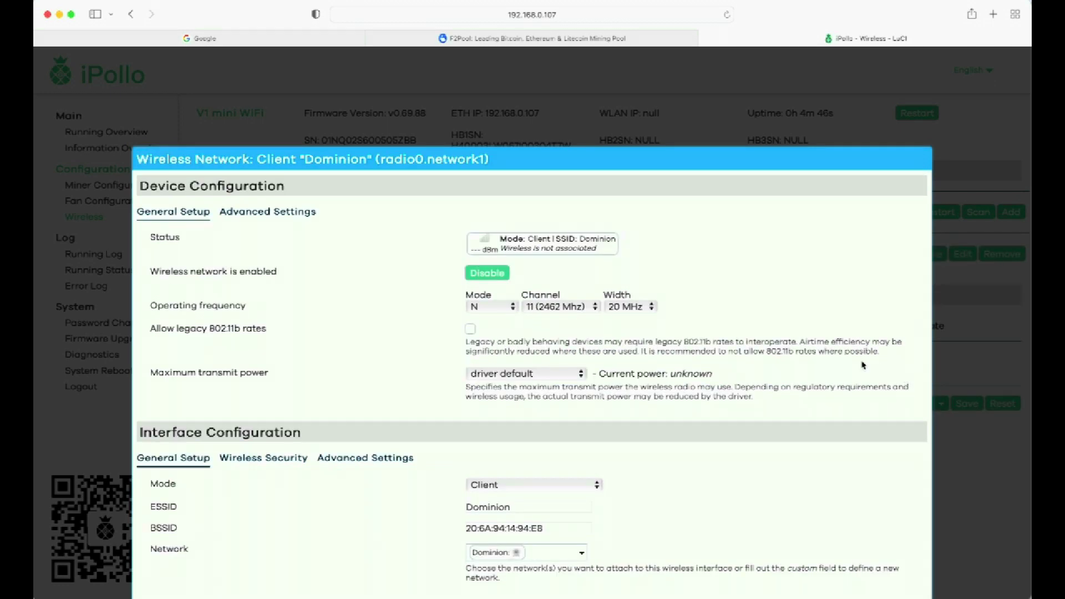
Save the Dominion client settings and Save & Apply the 8 pending changes
scroll(696, 384, "down", 3)
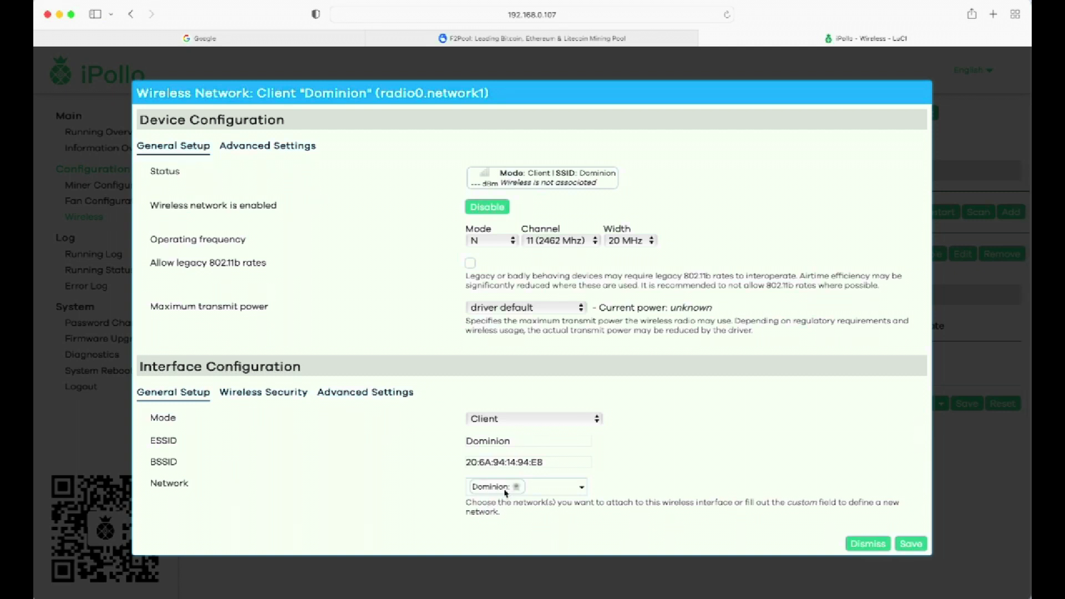
left_click(912, 545)
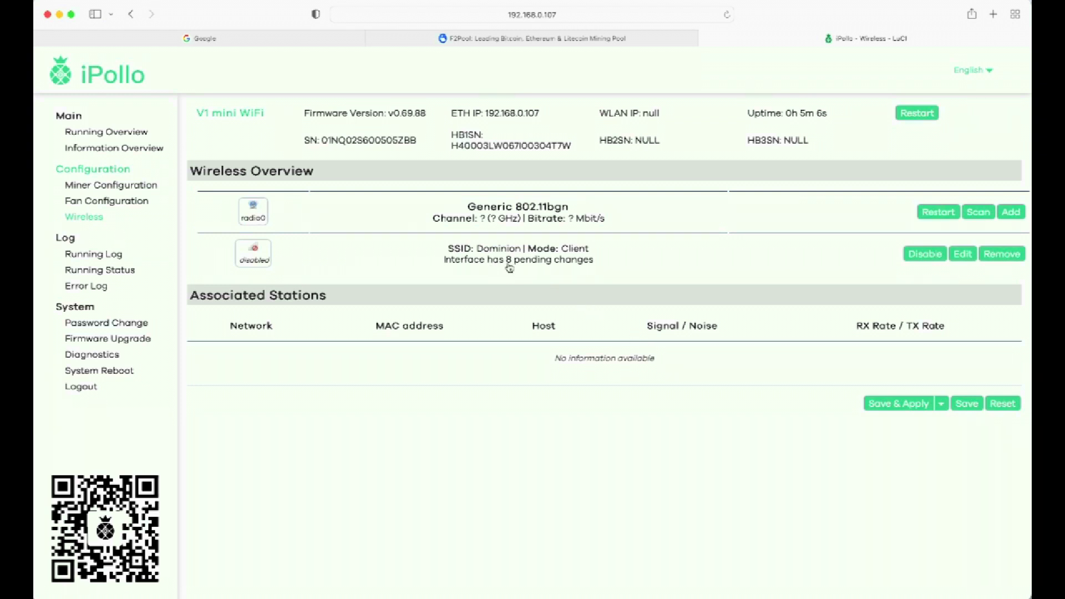
left_click(897, 405)
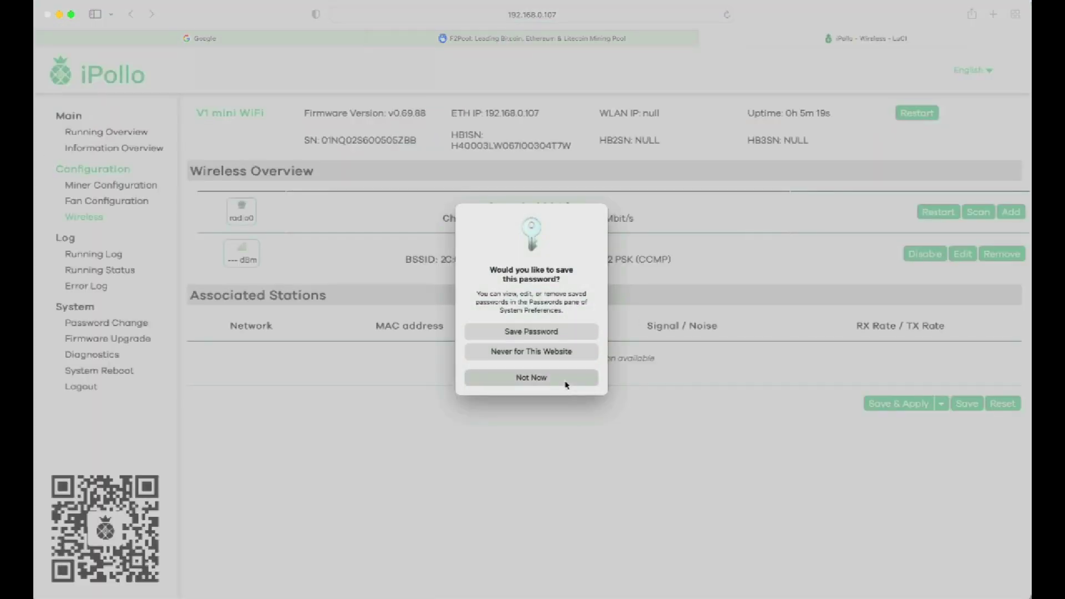
Decline saving the password and confirm 192.168.0.107 no longer responds in Safari
left_click(566, 380)
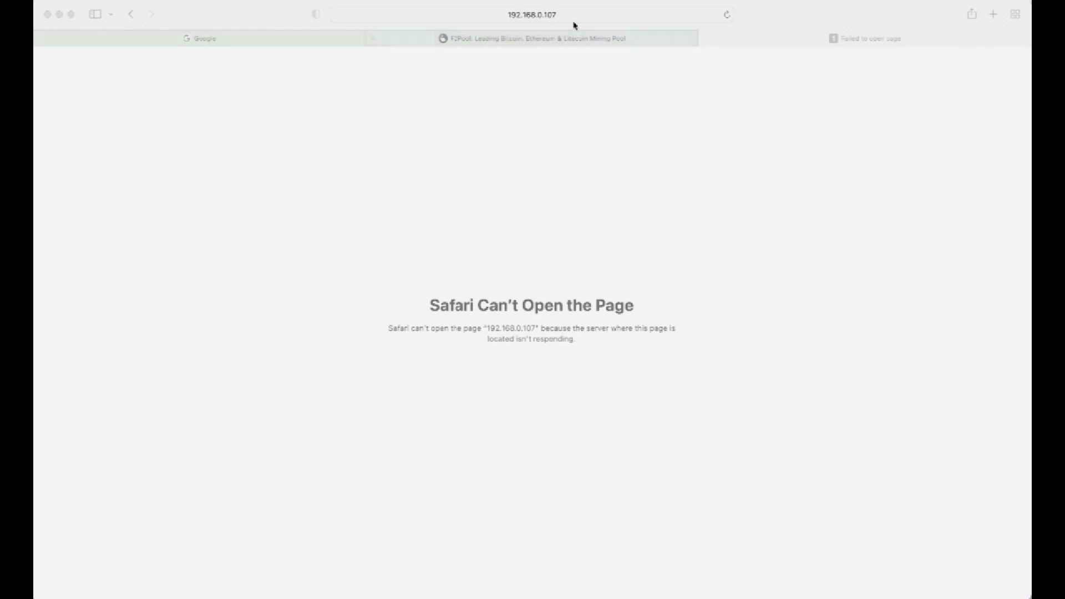
left_click(560, 18)
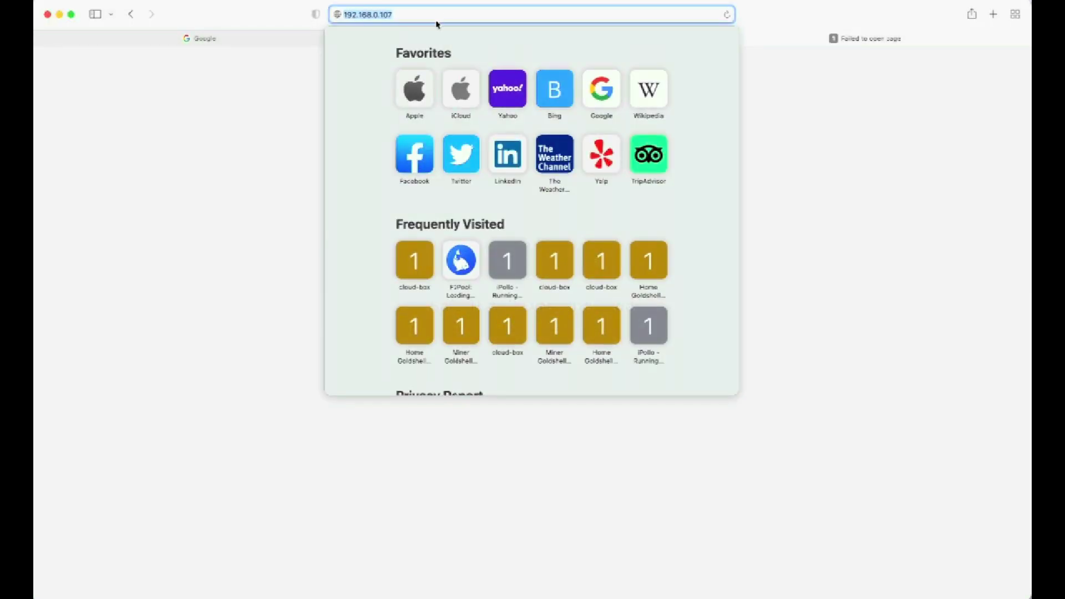
left_click(292, 92)
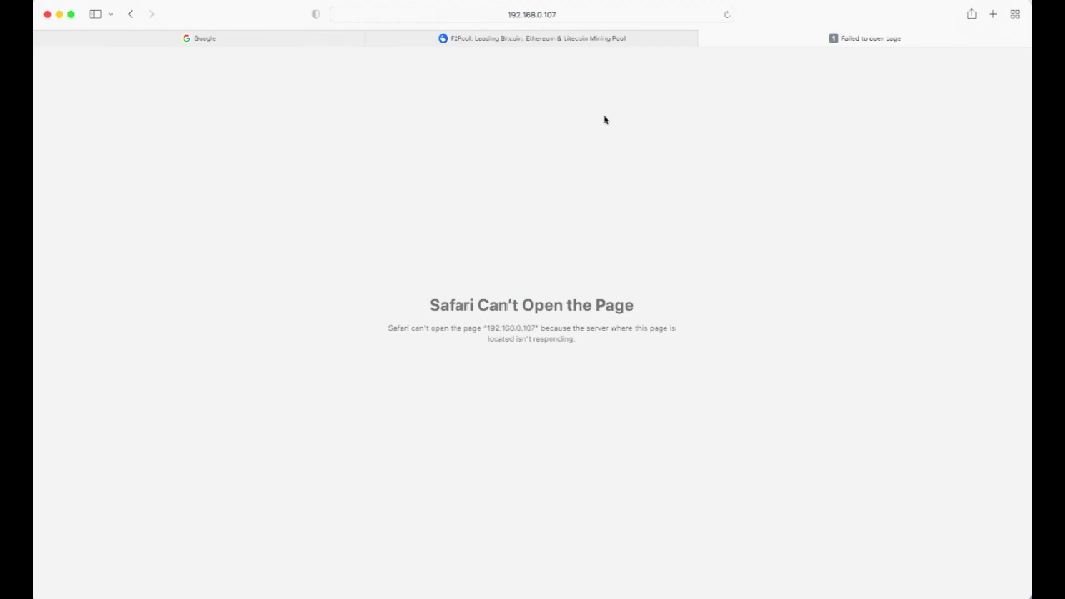